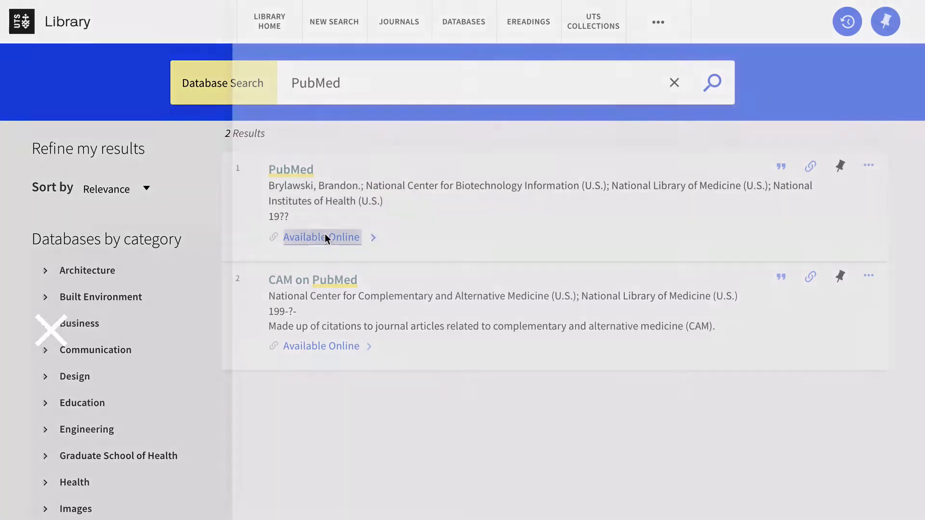
- Open the online version of the PubMed database from the library's database search results
click(325, 236)
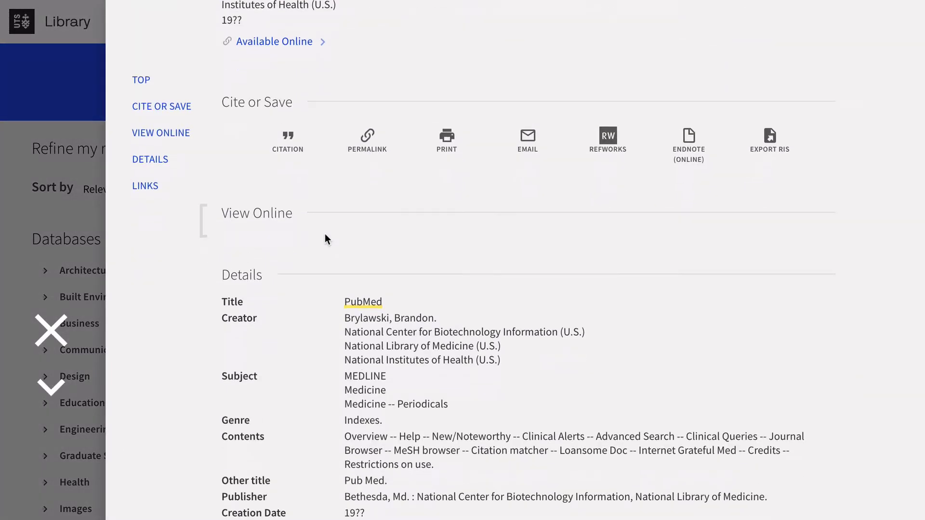
click(267, 139)
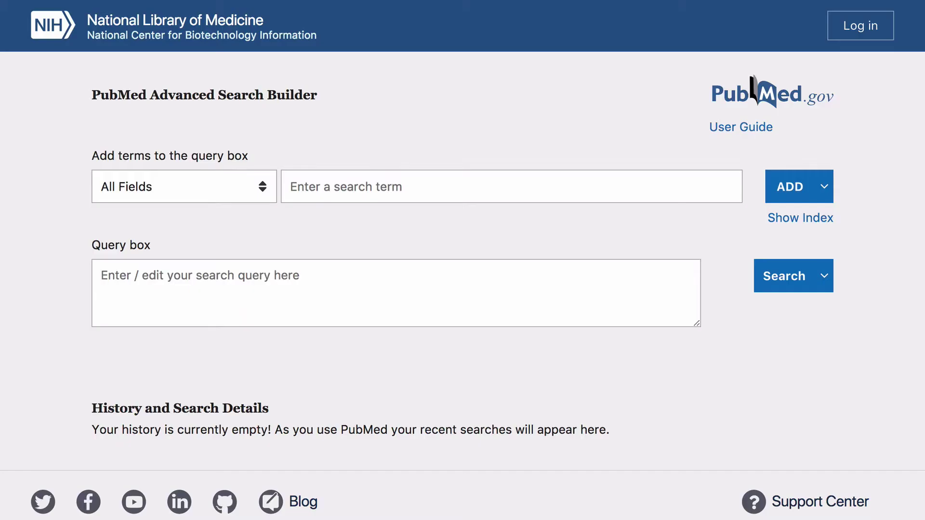
- Enter Palliative Care as a search term in All Fields
text(Palliative C)
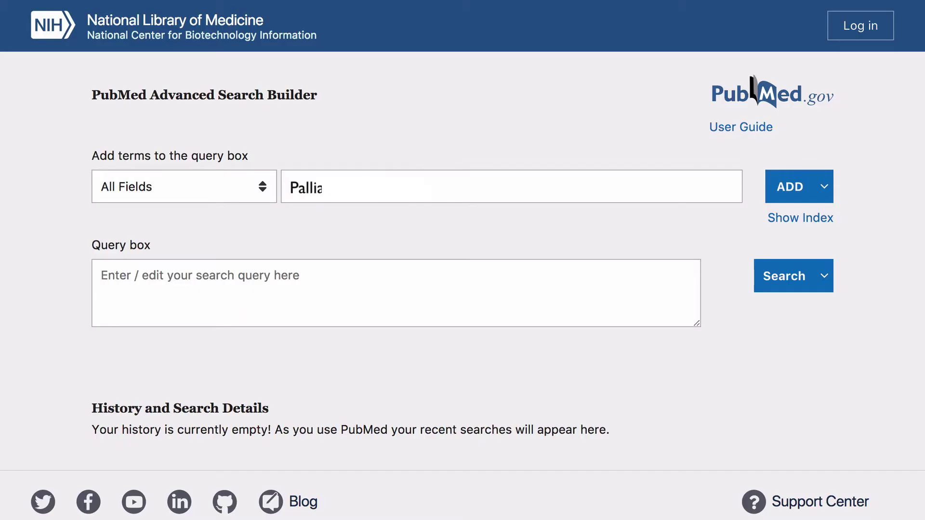
text(are)
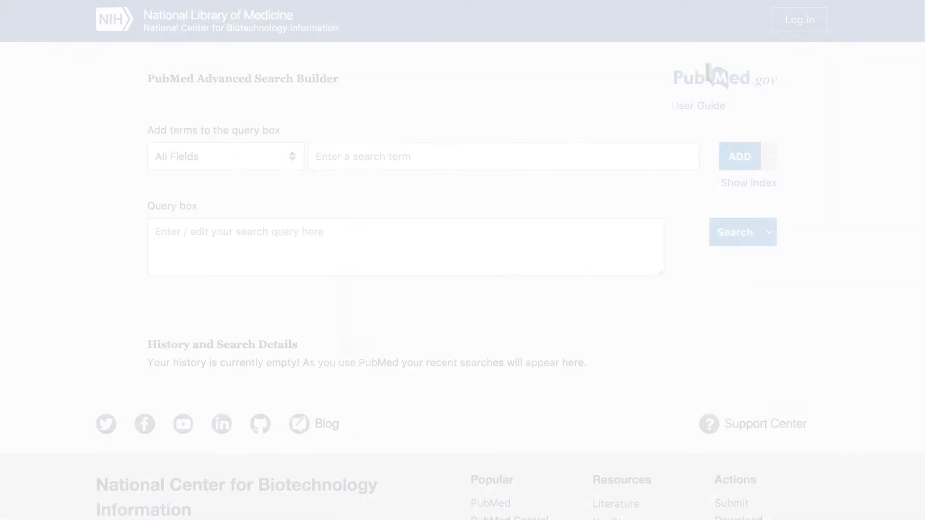
- Add Palliative Care as a MeSH Terms term to the query and add that query to the search history
scroll(463, 260, down, 3)
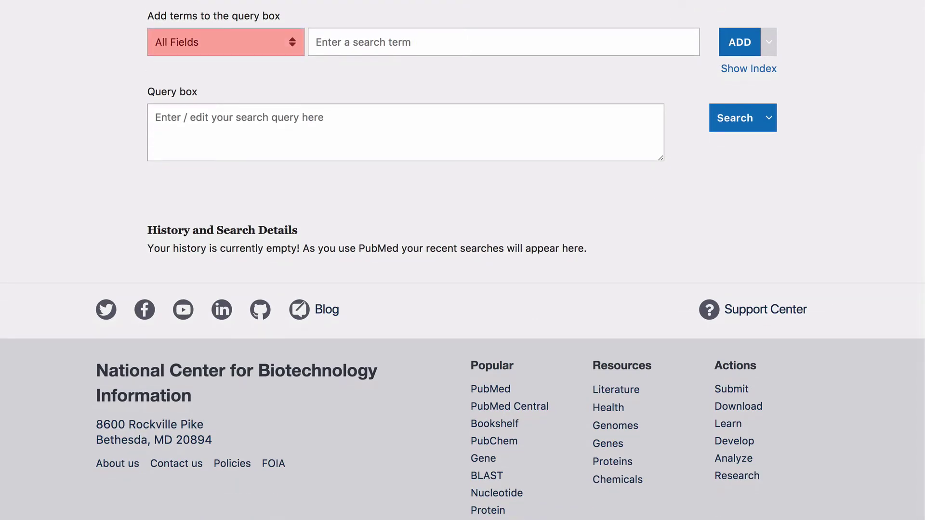
click(226, 42)
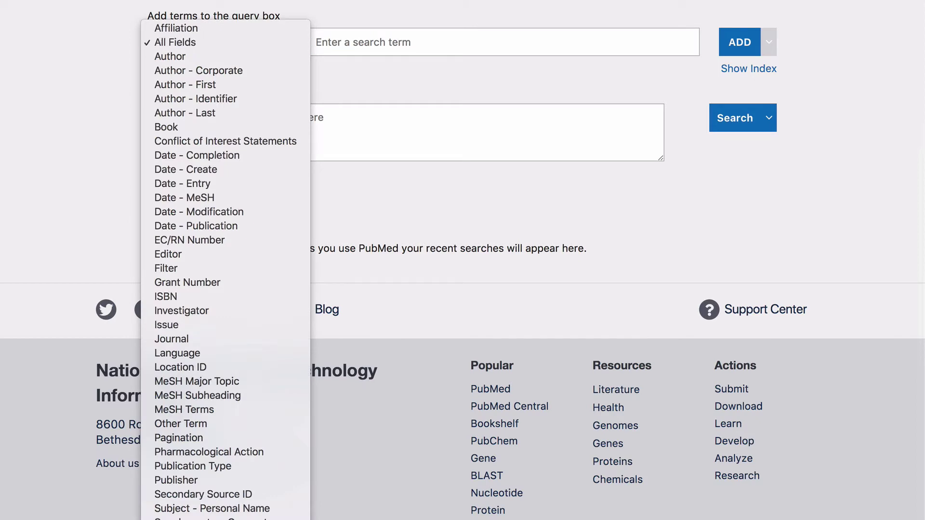
click(225, 410)
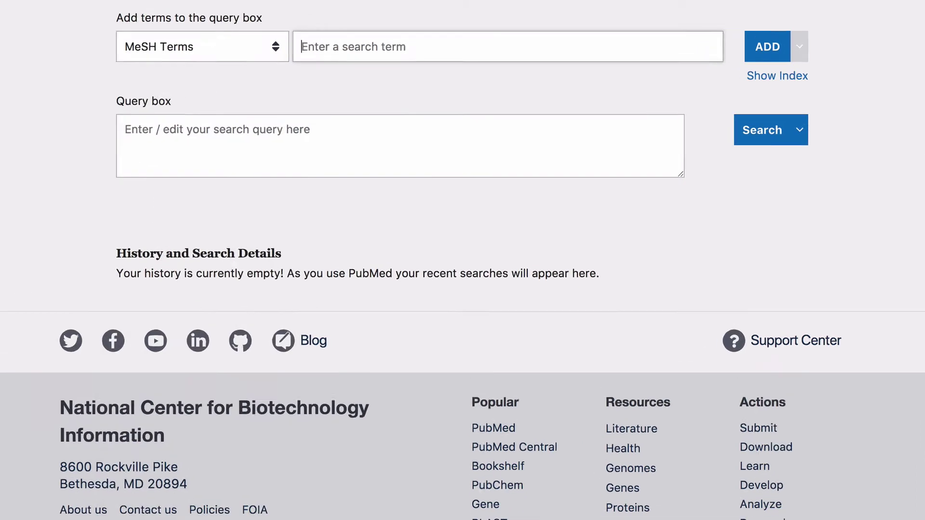
text(Palliative Care)
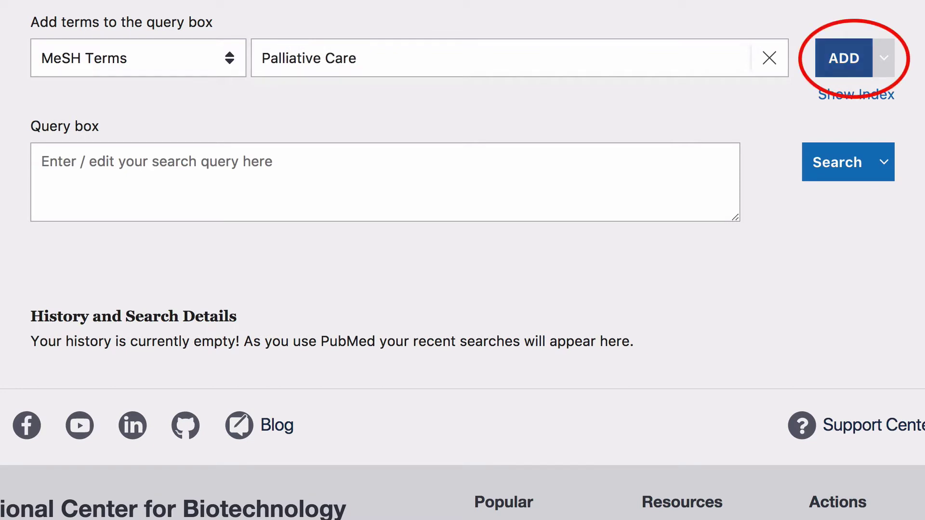
click(844, 58)
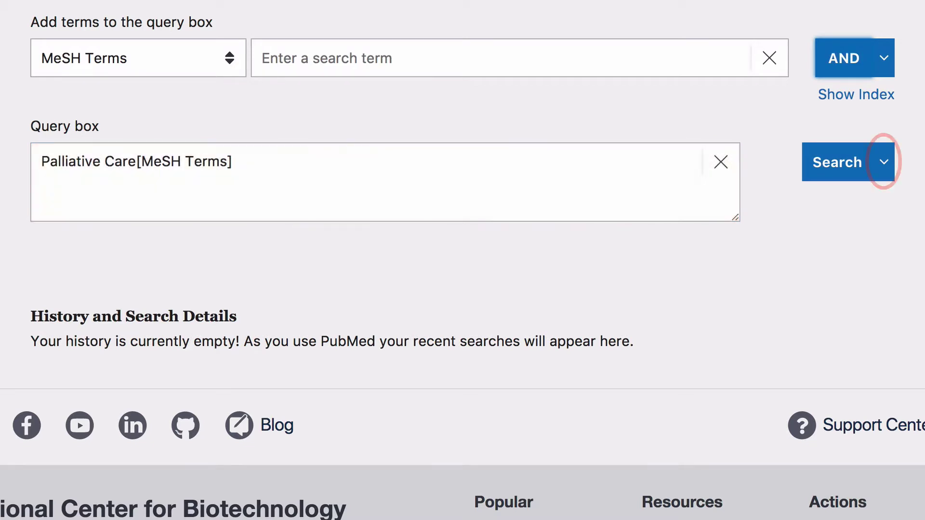
click(883, 162)
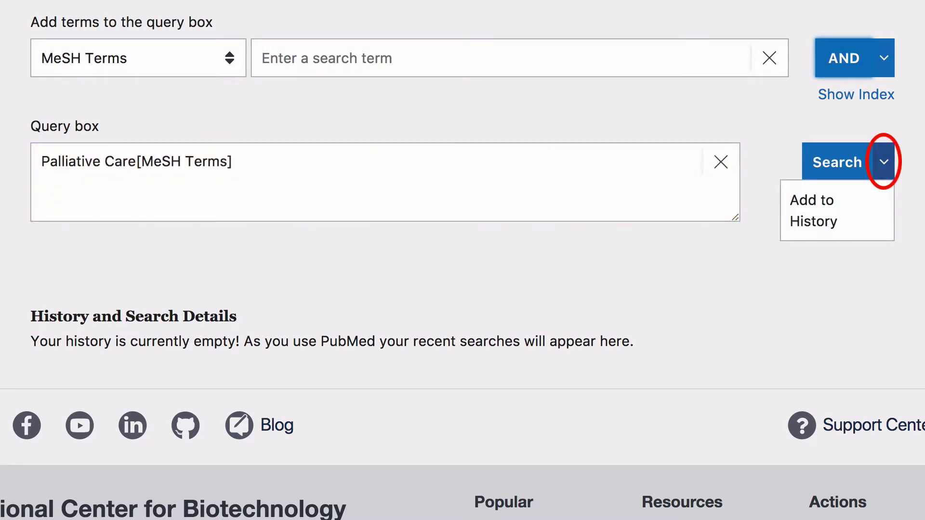
click(813, 211)
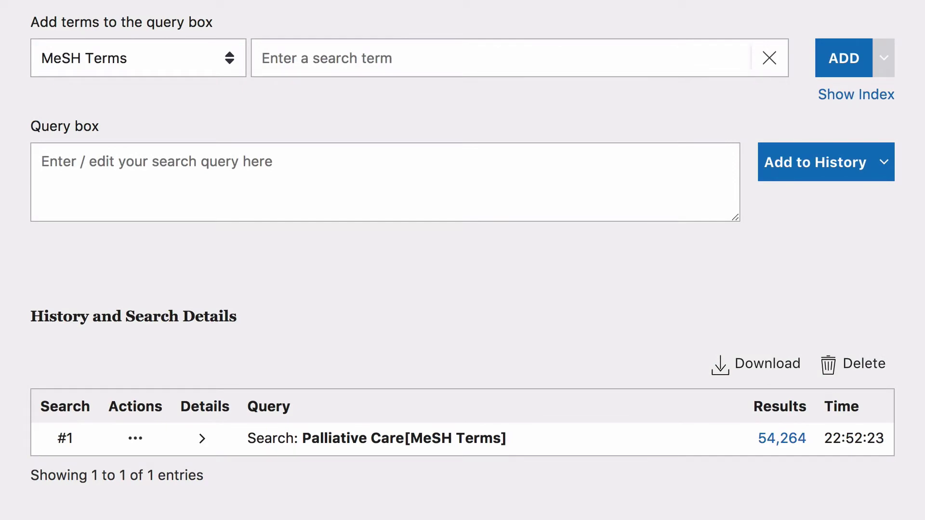
- Add Palliative as a Text Word term to the query
click(138, 58)
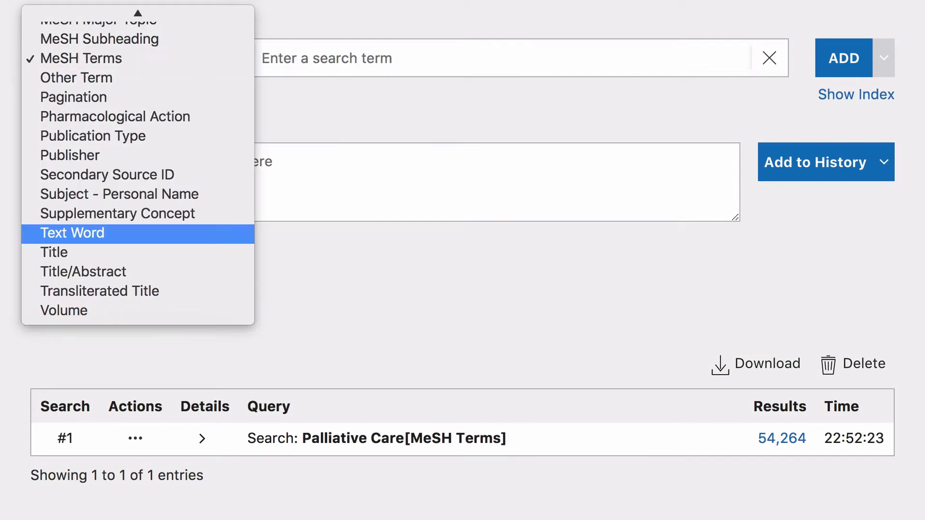
click(138, 234)
click(501, 58)
text(P)
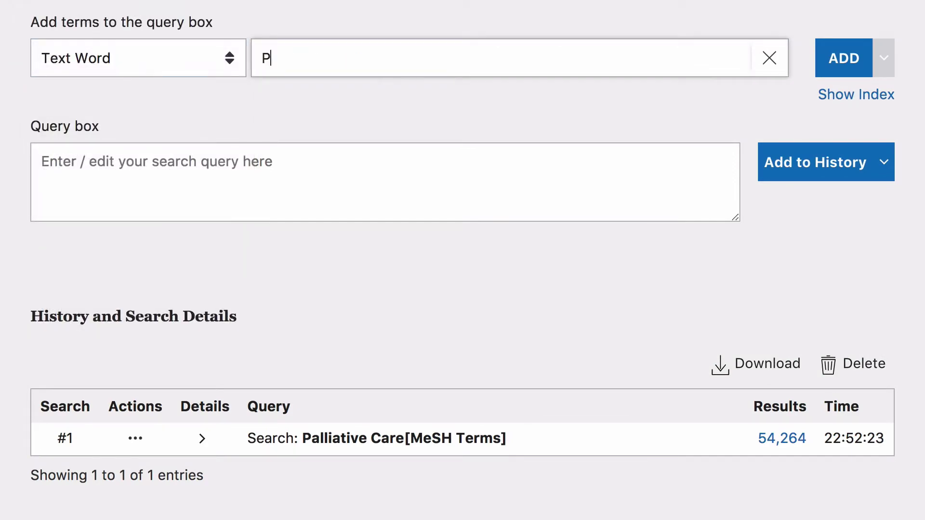
text(alliative)
key(Tab)
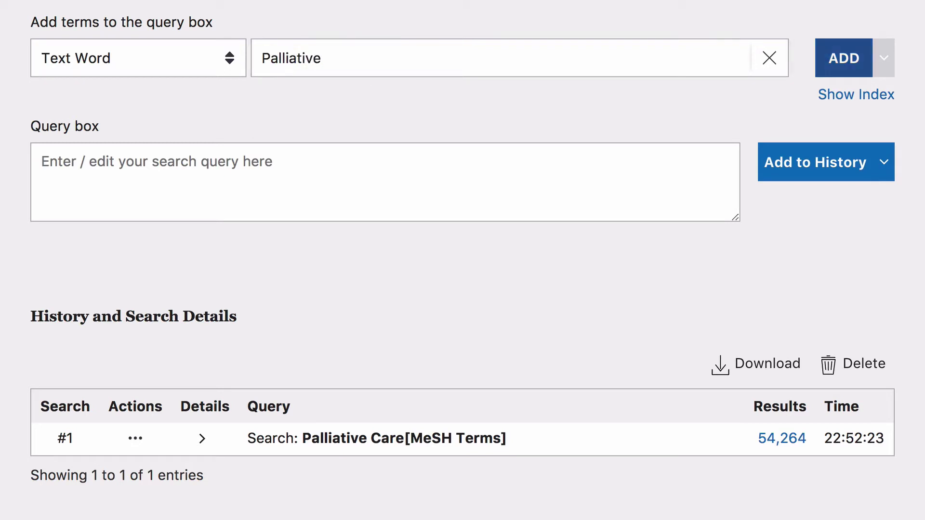
key(Return)
- Combine the Palliative Care, Palliative, Terminal and "end of life" searches with OR and add the combined query to the history
scroll(463, 263, down, 3)
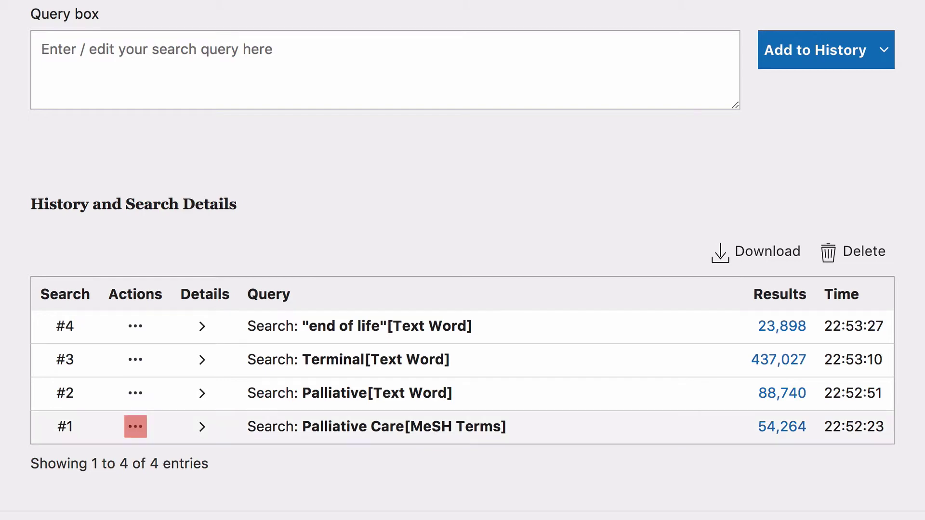
click(135, 426)
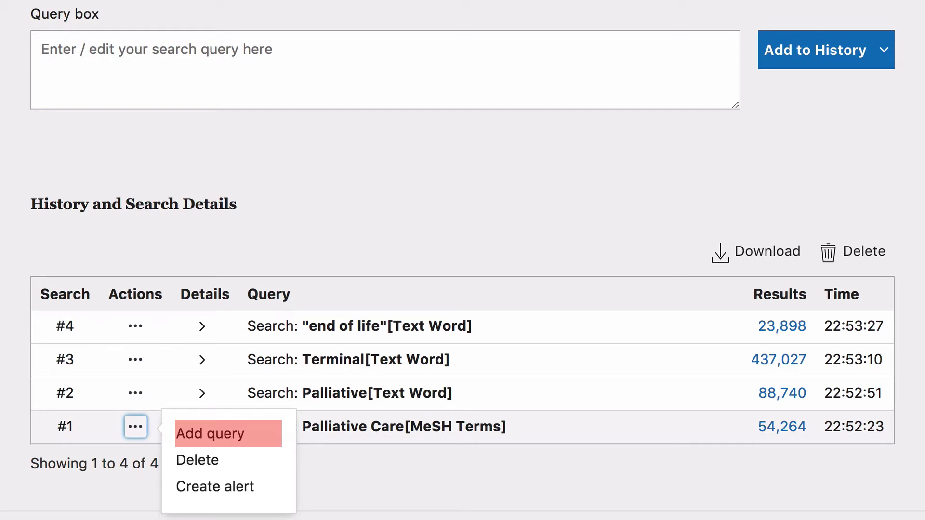
click(229, 433)
click(136, 393)
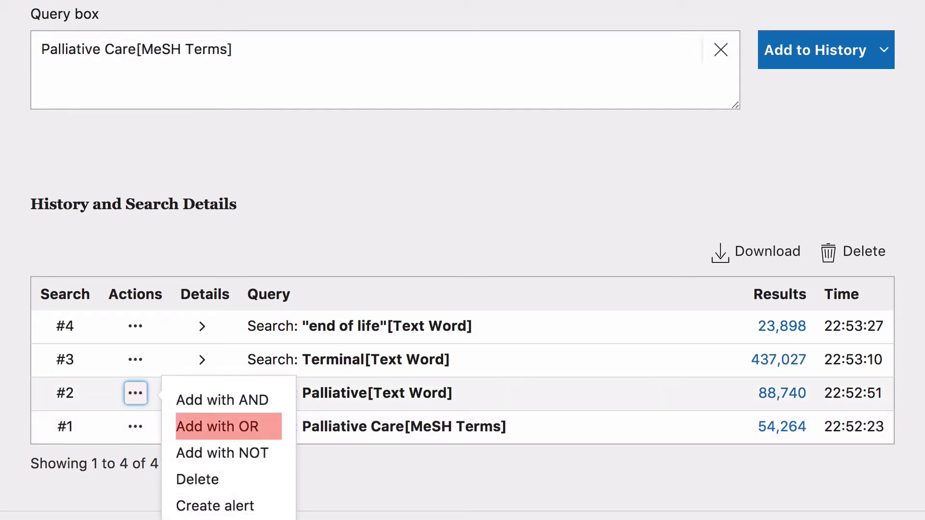
click(228, 427)
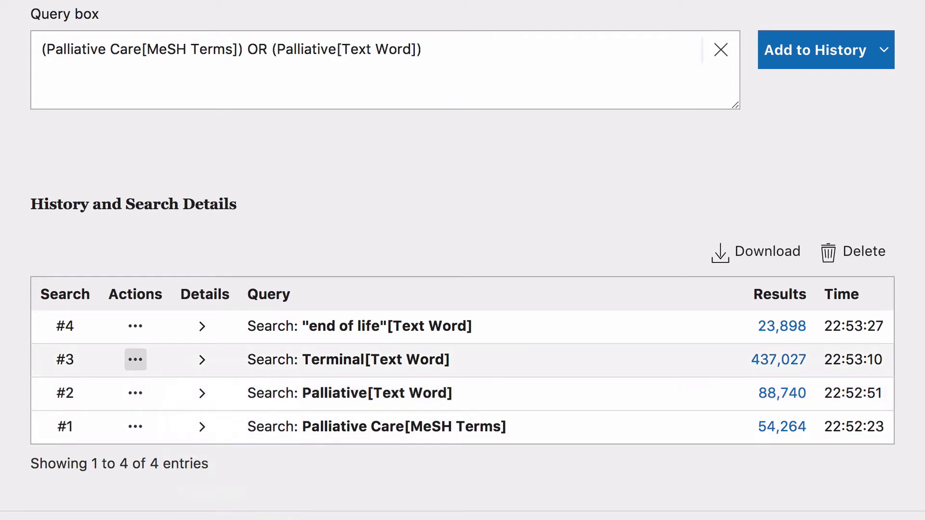
click(136, 359)
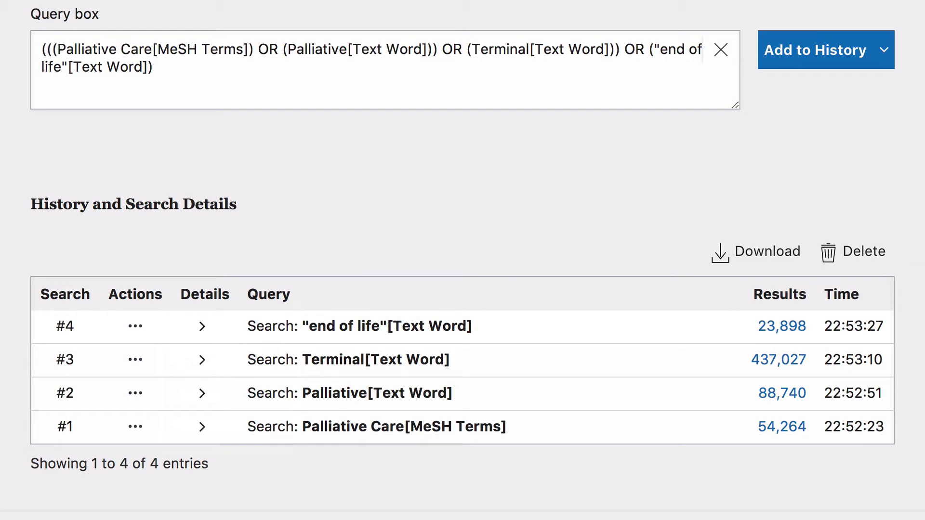
click(815, 50)
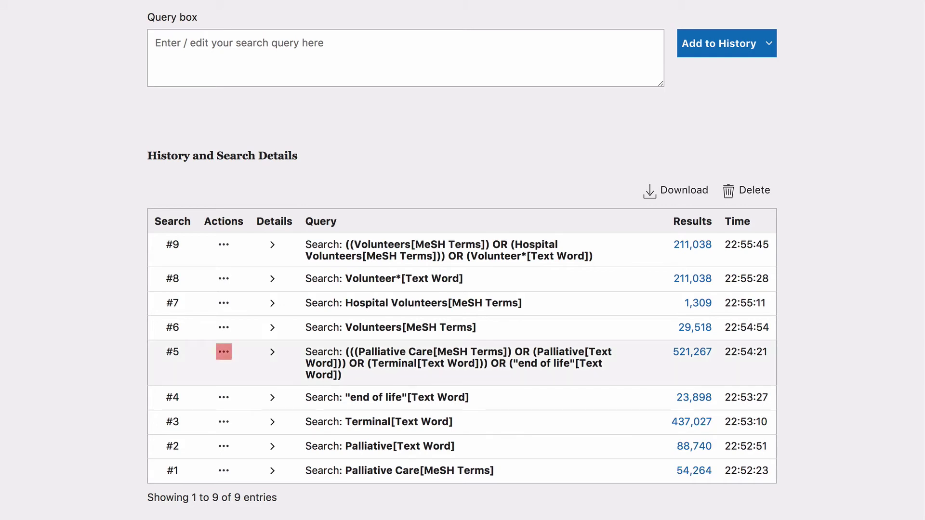
- Combine the OR-combined palliative care and volunteer searches with AND in the history, and open the combined search's results
click(224, 352)
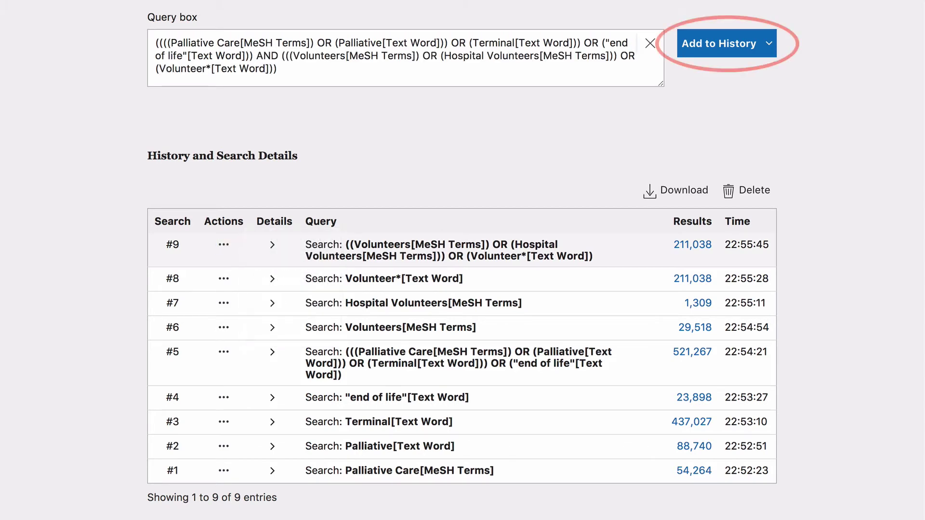
click(719, 43)
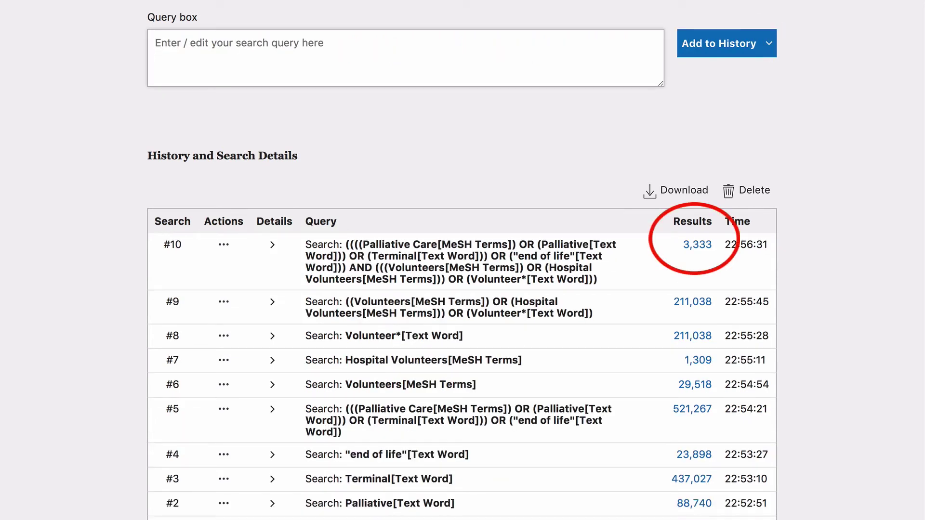
click(697, 245)
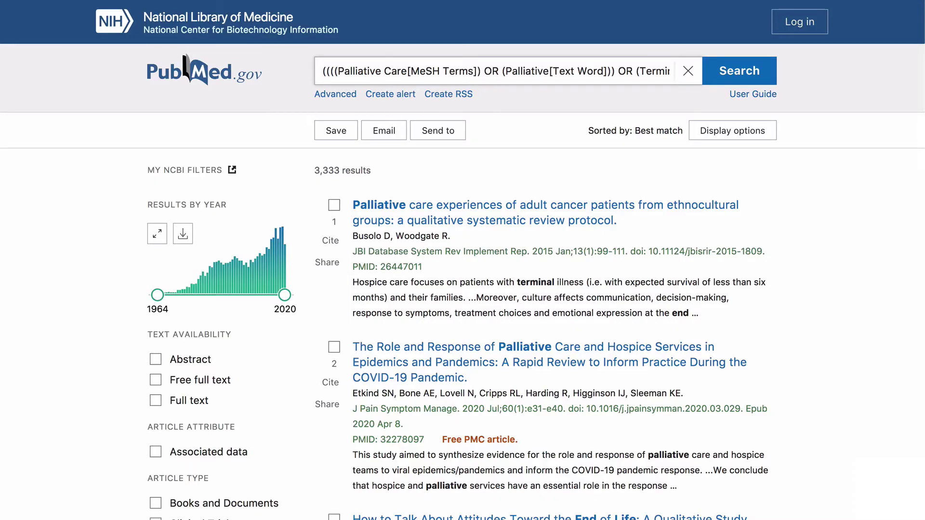
- Add English from the additional language filters to the filter options shown for the results
scroll(462, 260, down, 7)
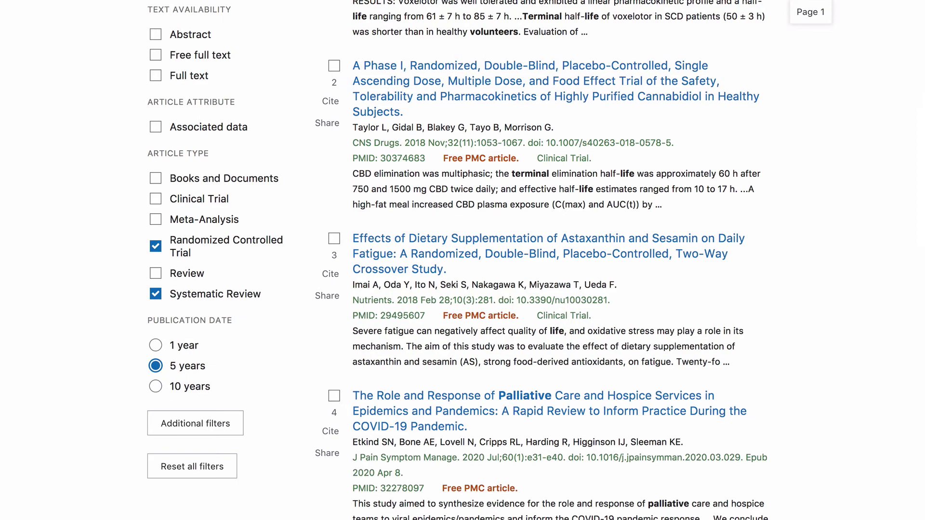
click(195, 423)
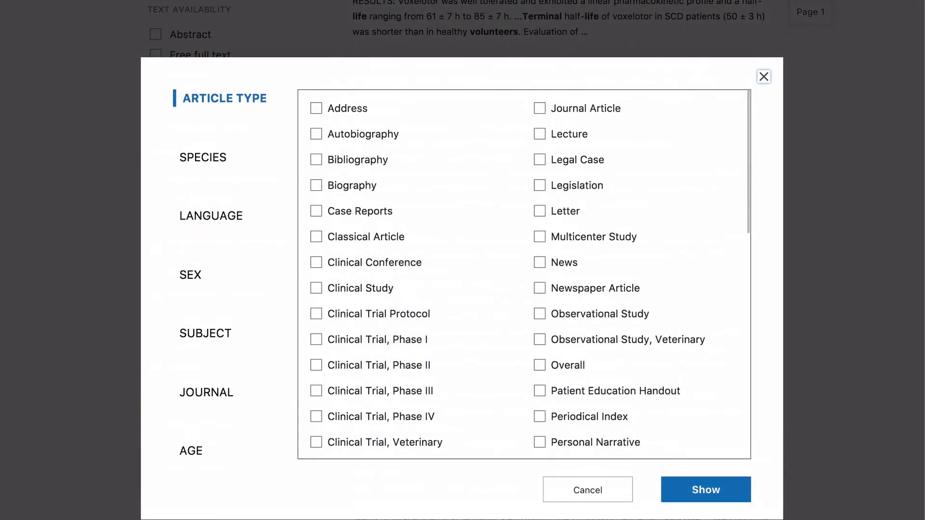
click(214, 216)
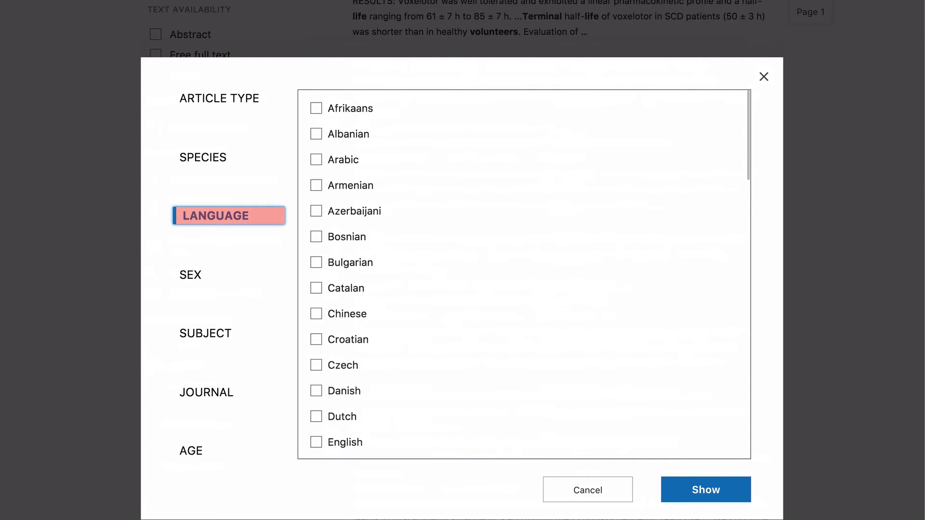
click(316, 442)
click(705, 490)
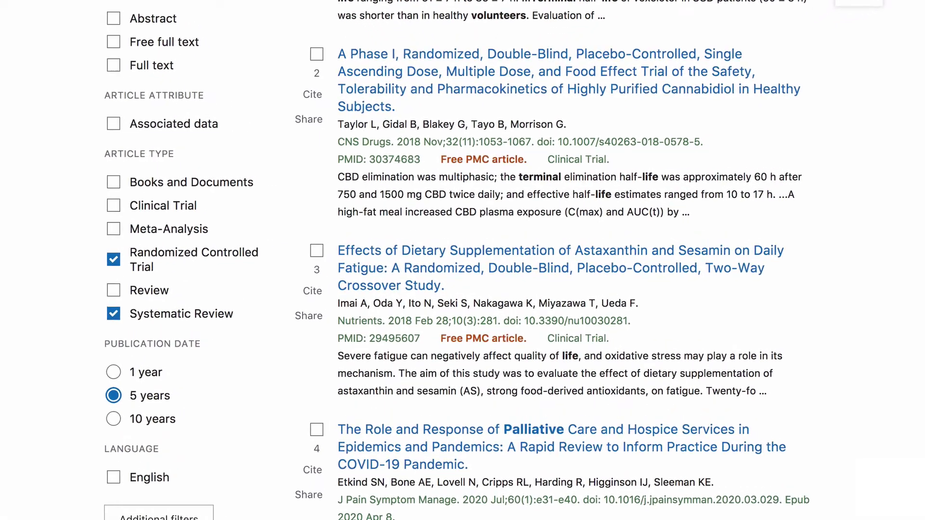
- Select the first article in the results and send it to the citation manager export
scroll(463, 260, up, 7)
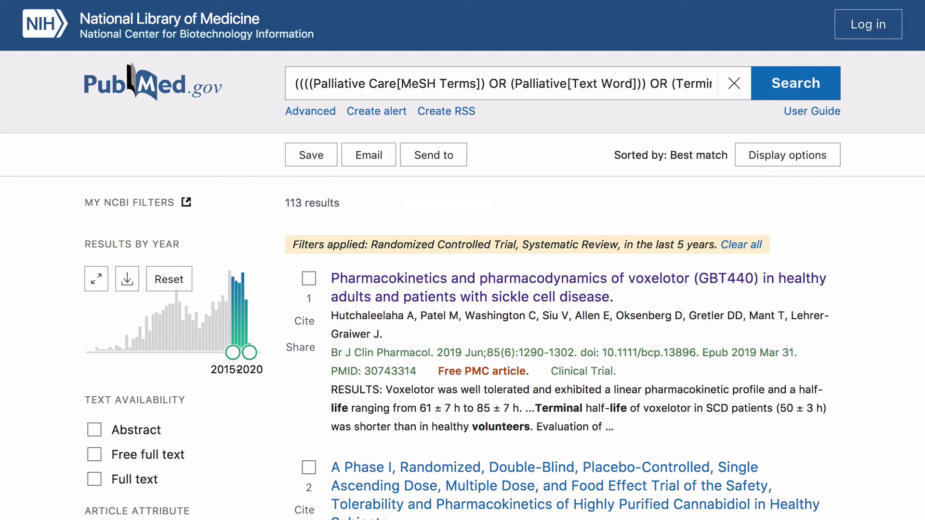
click(309, 279)
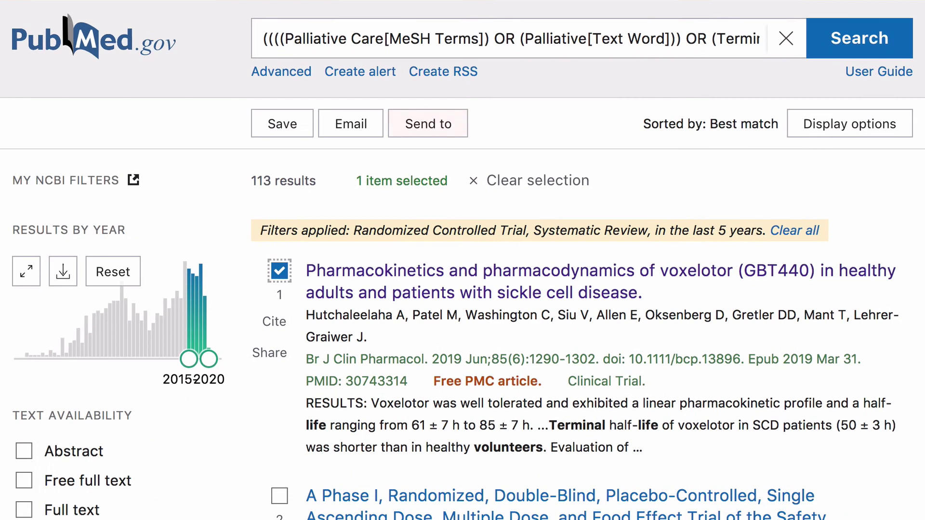
click(428, 124)
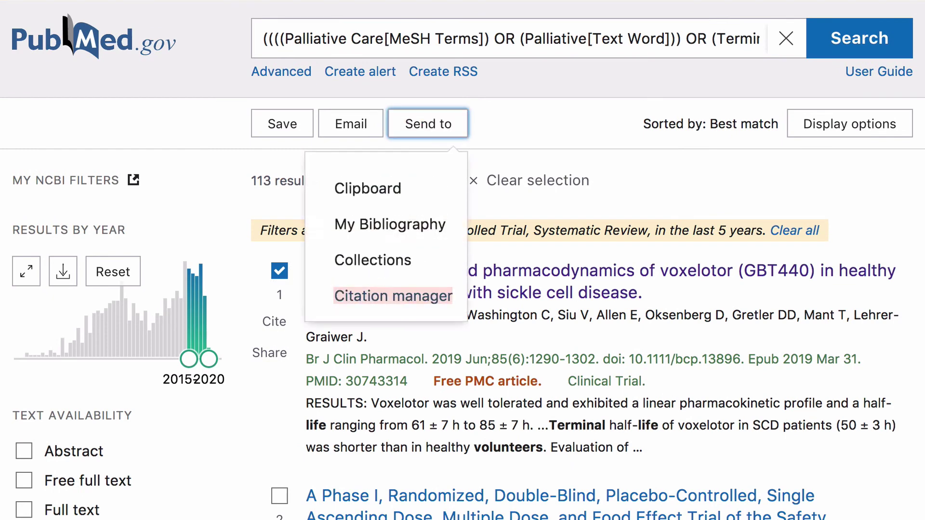
click(393, 296)
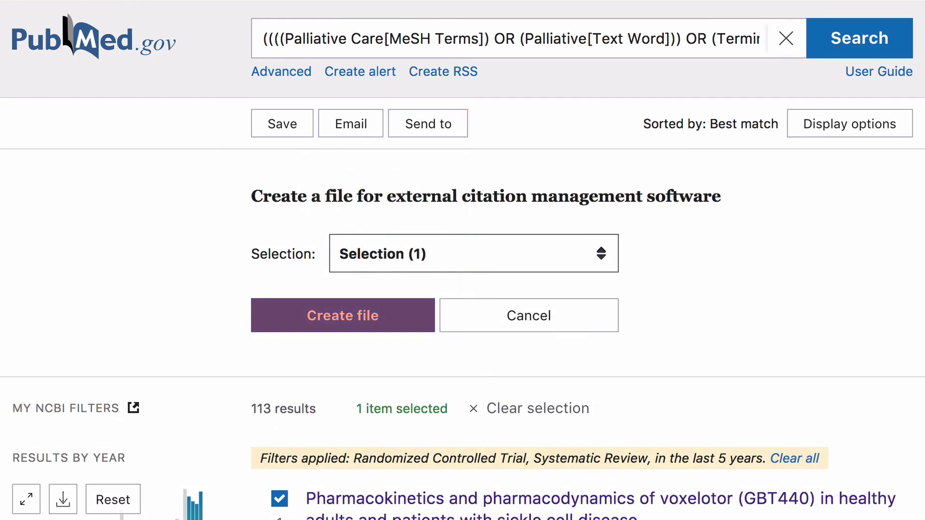